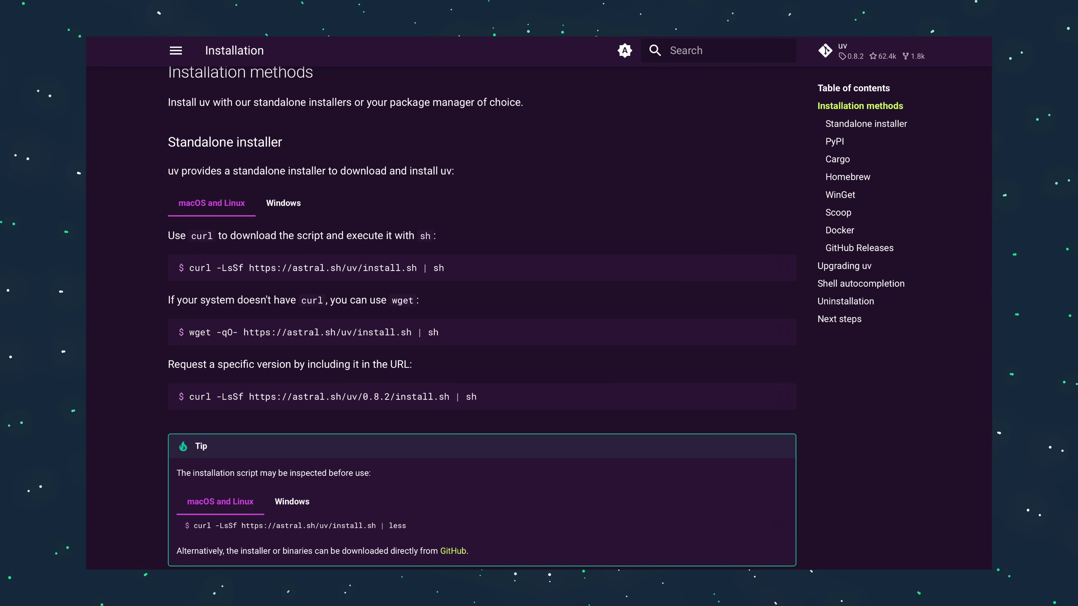
Step: Scroll the Installation page down to the Cargo, Homebrew and Docker sections
scroll(482, 318, "down", 15)
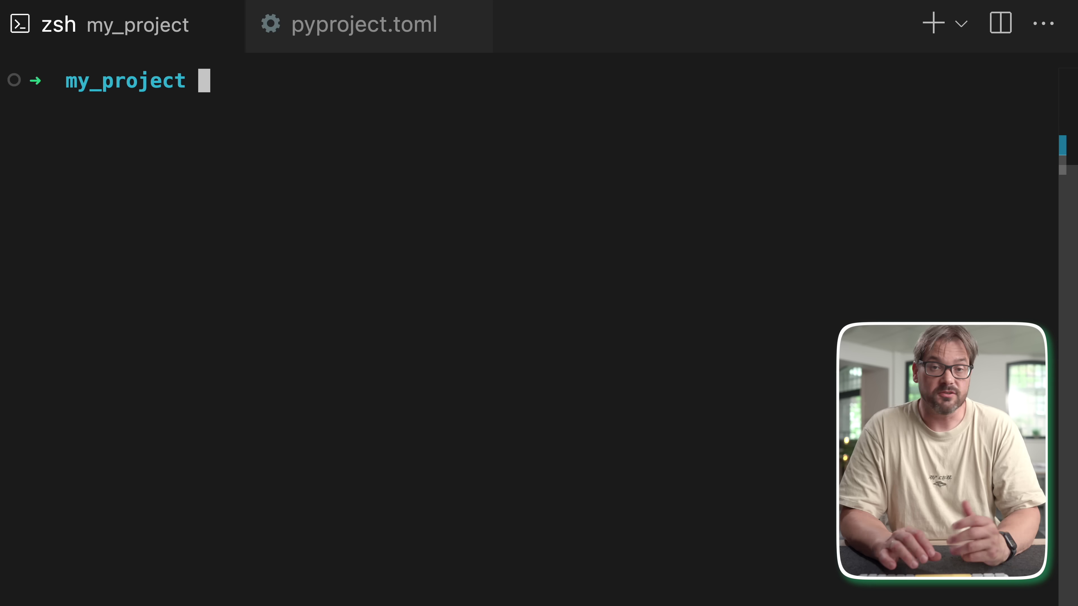
Step: Initialise the project with uv init, then list its files and print pyproject.toml
type("uv init")
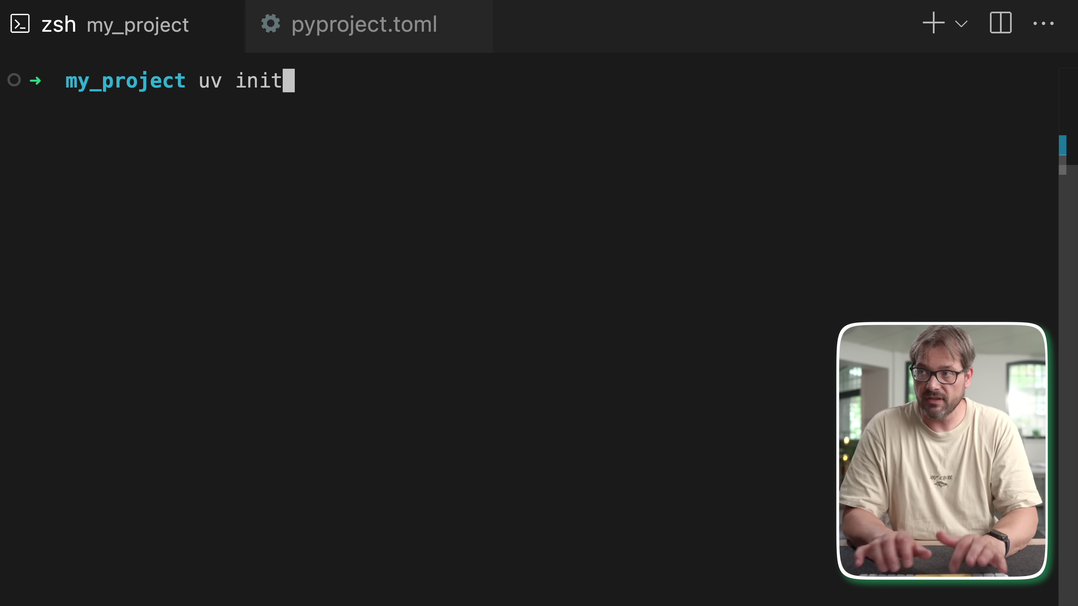
key("Return")
type("ls")
key("Return")
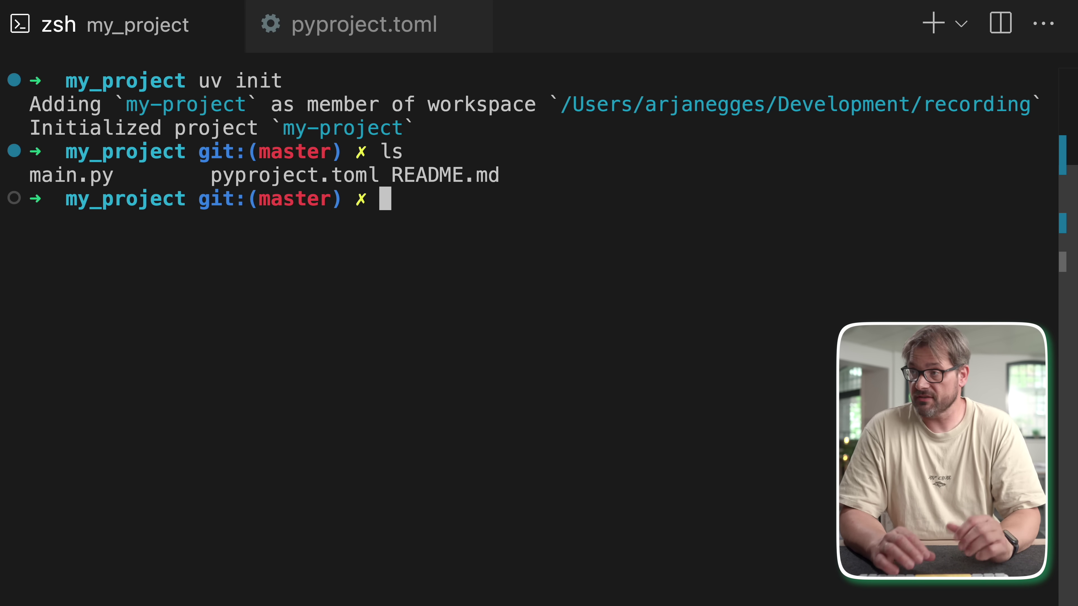
type("cat py")
key("Tab")
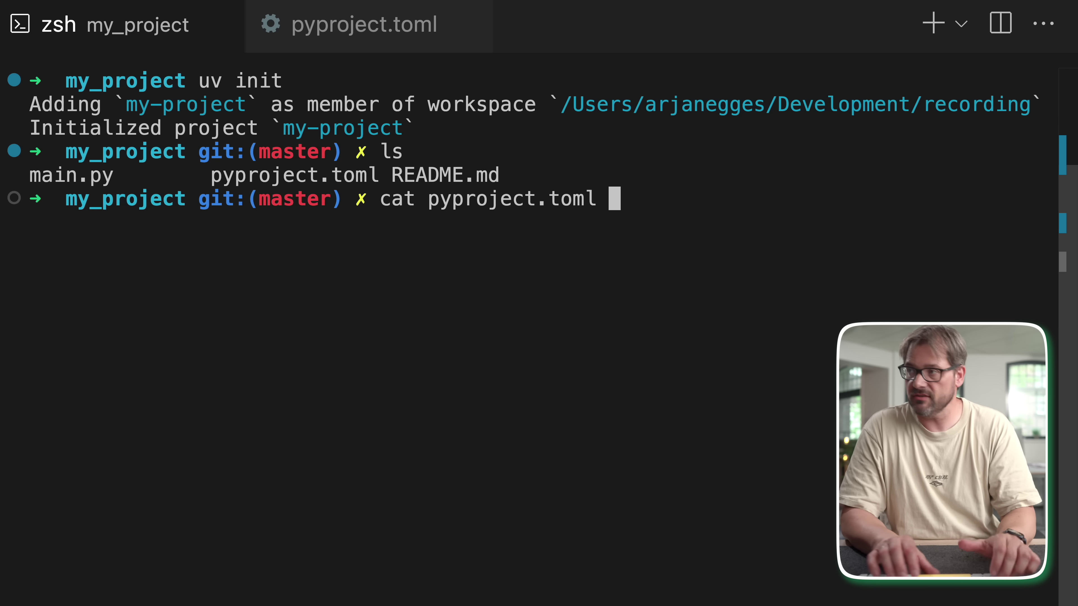
key("Return")
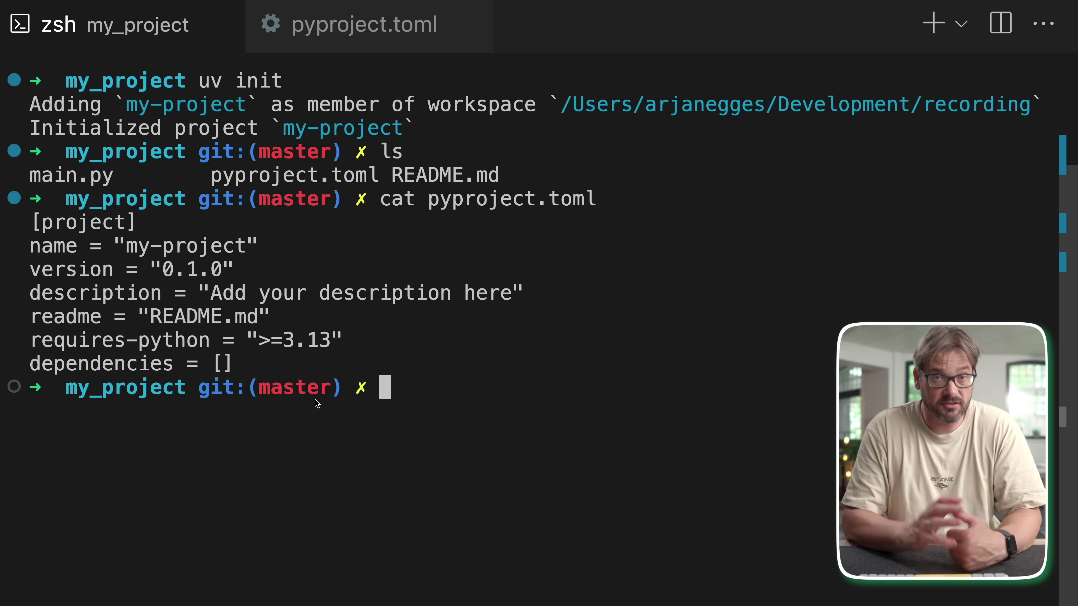
Step: Add httpx with uv add, confirm pyproject.toml lists httpx>=0.28.1, and clear the terminal
type("uv add")
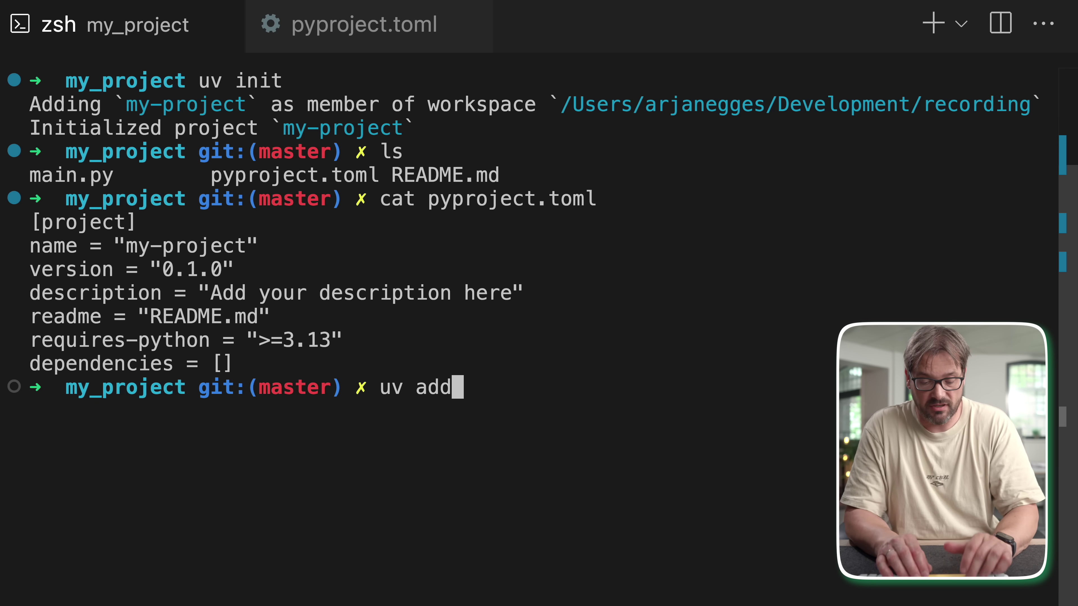
type(" httpx")
key("Return")
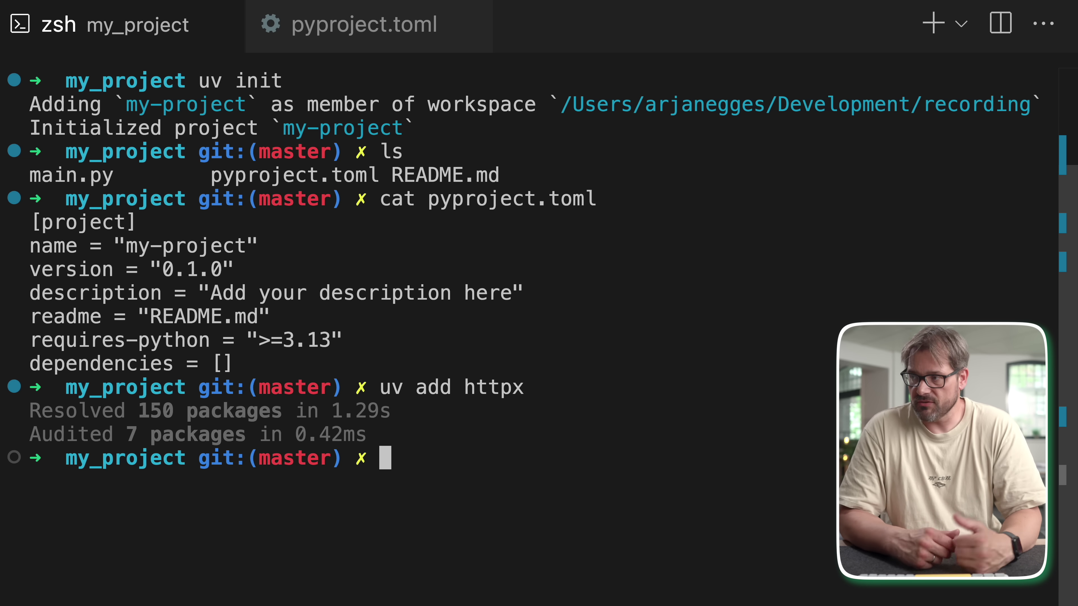
key("Up")
key("Up")
key("Return")
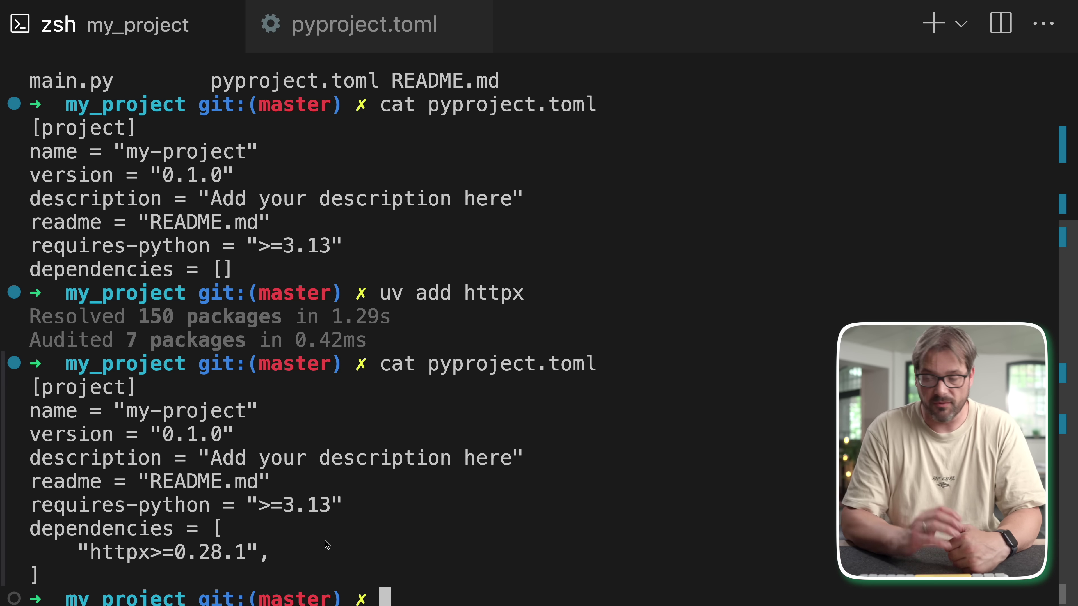
key("ctrl+l")
Step: Remove httpx with uv remove and confirm pyproject.toml no longer lists it
type("uv remove")
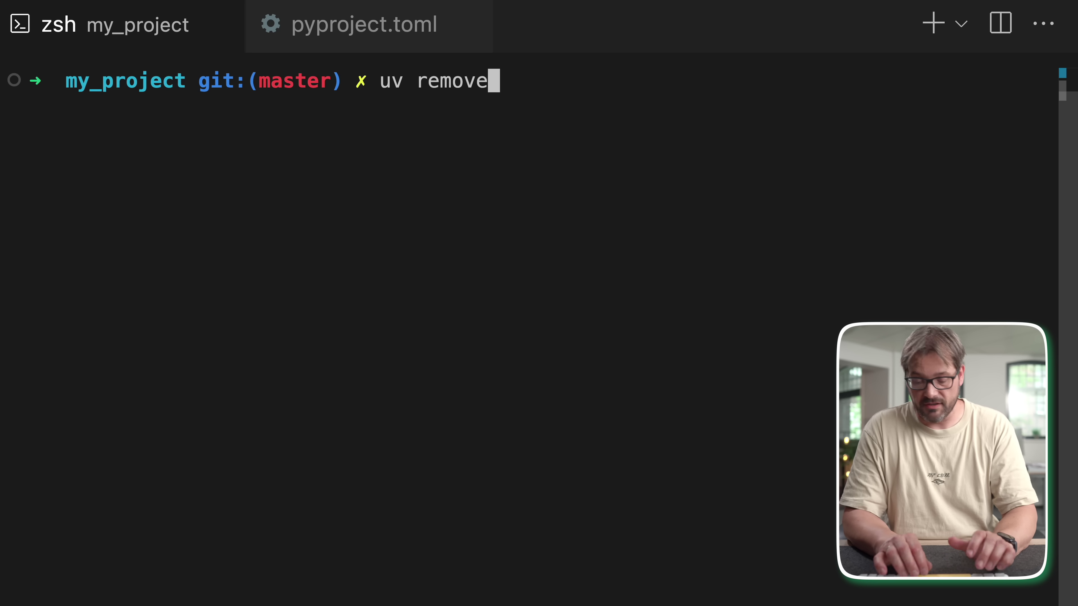
type(" httpx")
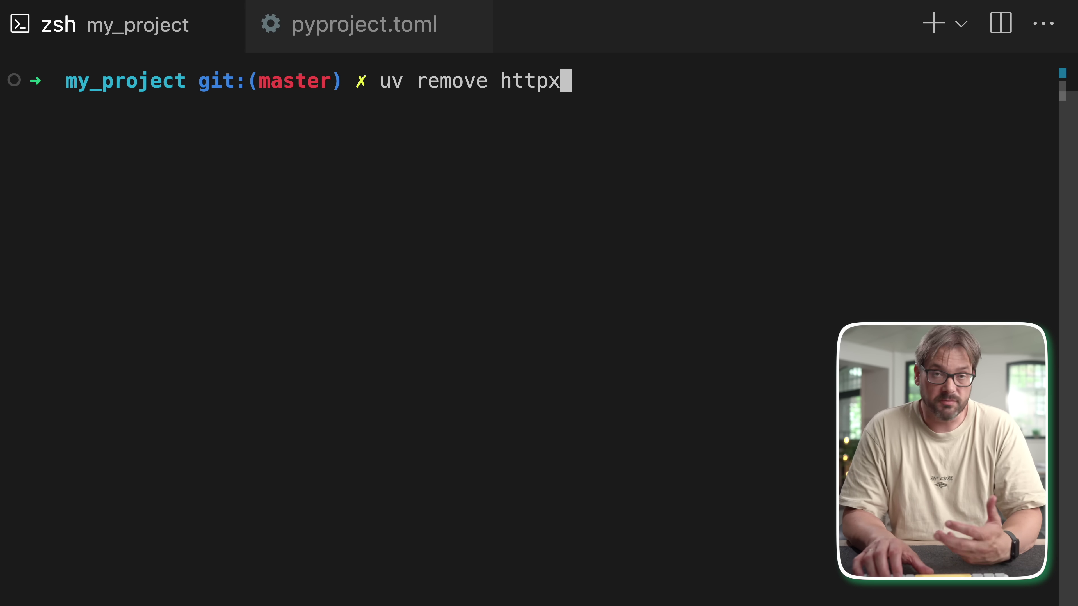
key("Return")
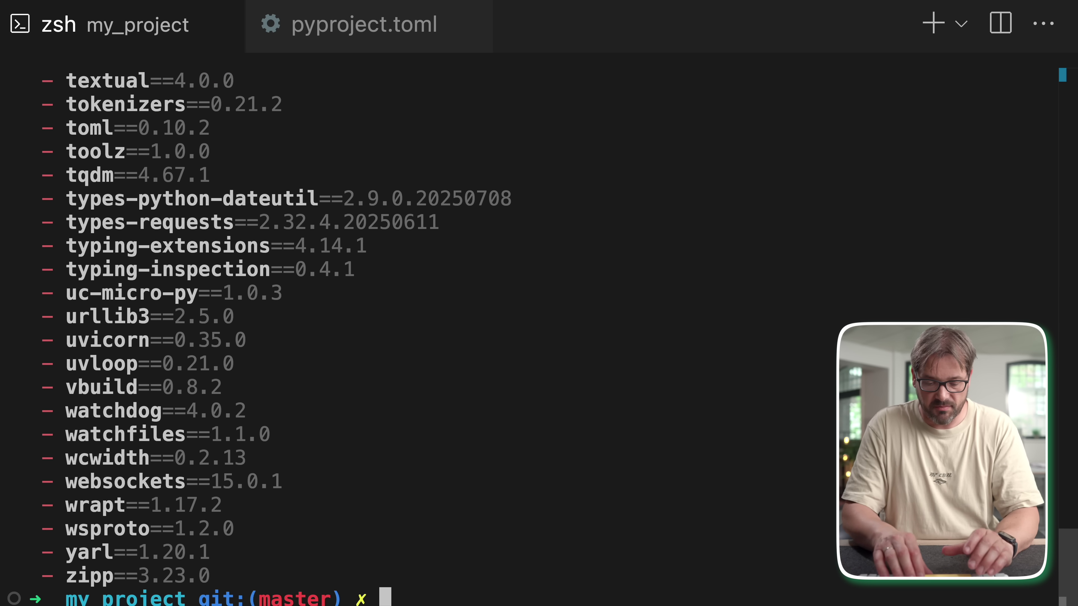
type("cat pyproject.toml")
key("Return")
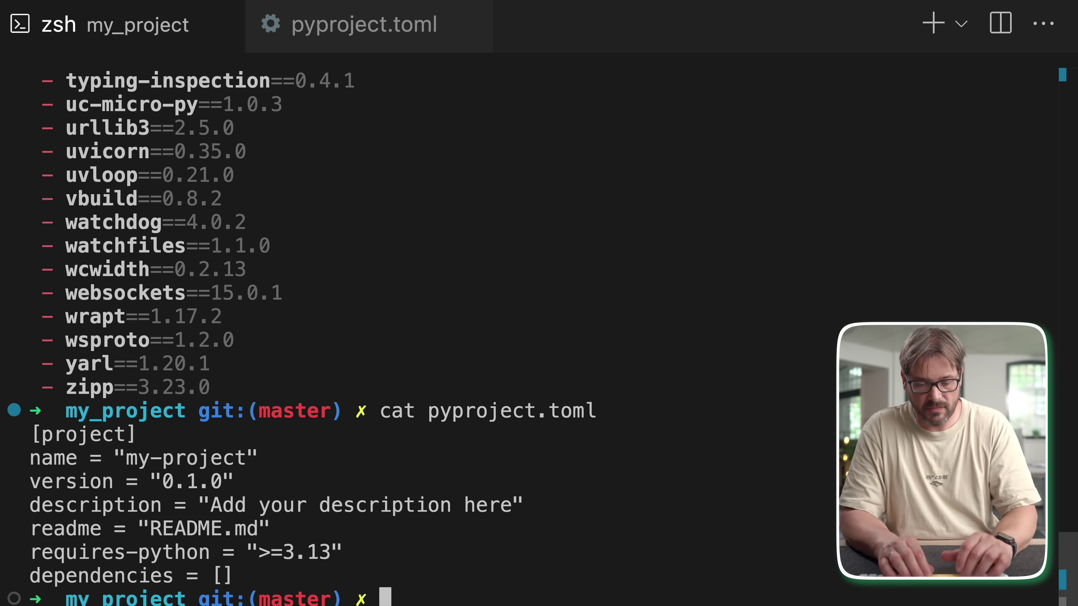
Step: Print main.py and run it with uv run main.py to show its greeting
type("cat main.py")
key("Return")
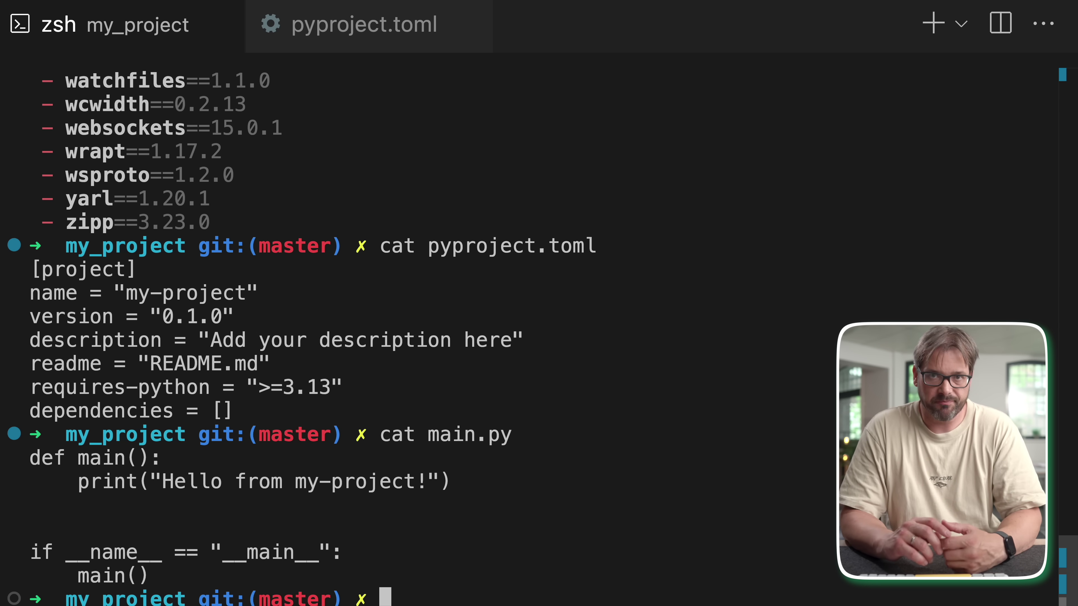
type("uv")
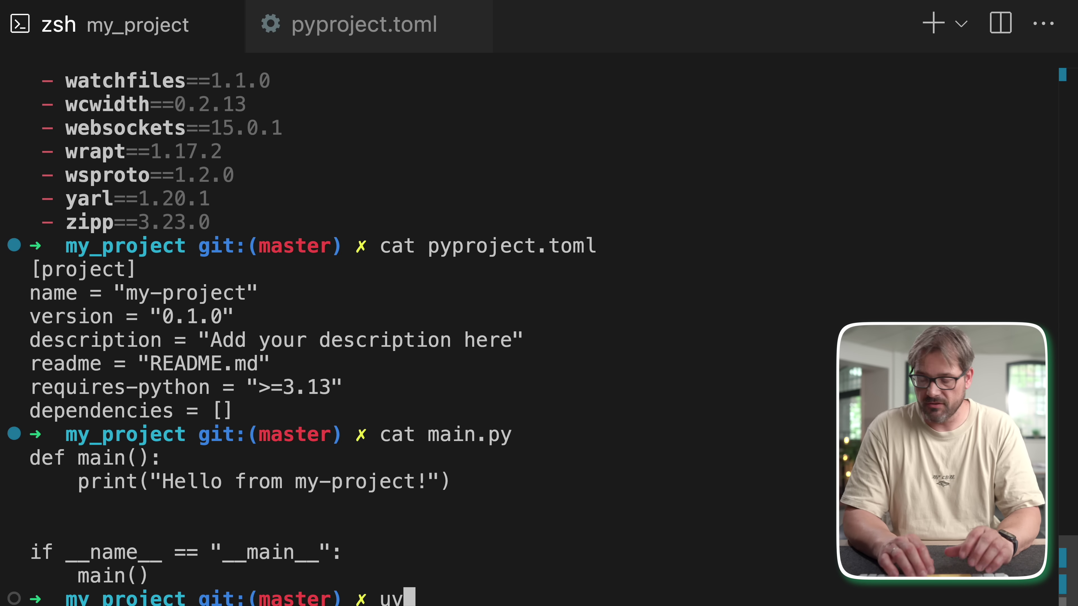
type(" run main.py")
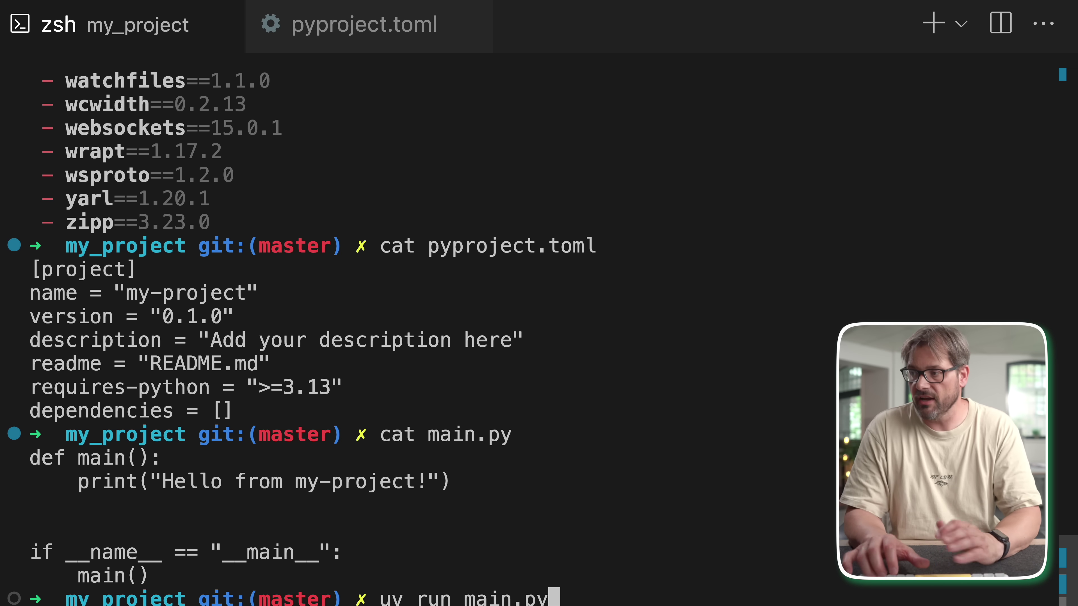
key("Return")
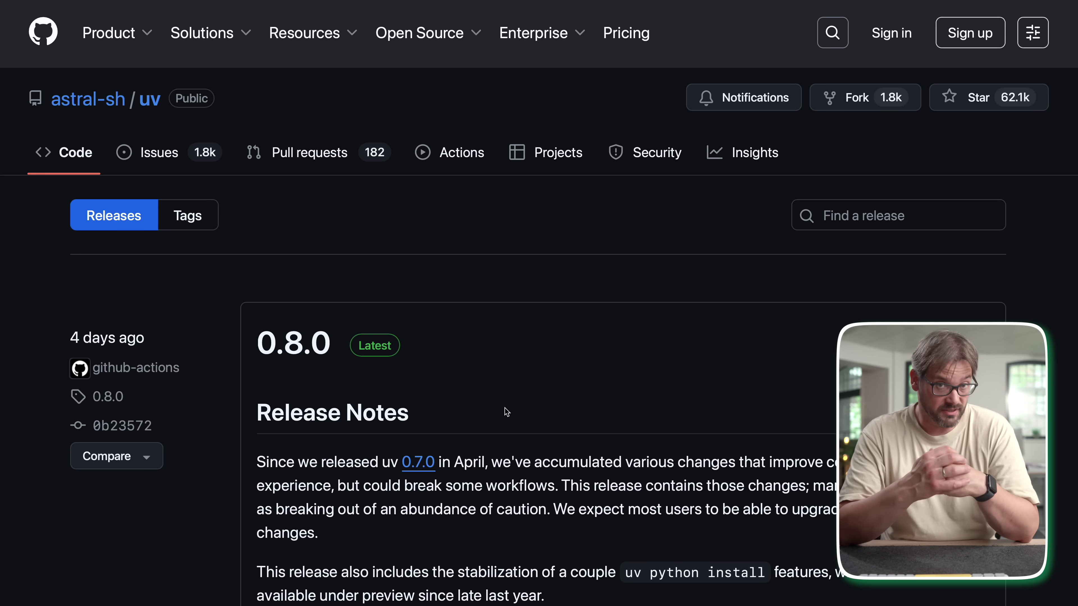
Step: Scroll down the uv releases past 0.7.15 to the 0.7.14 release notes and enhancements
scroll(499, 381, "down", 20)
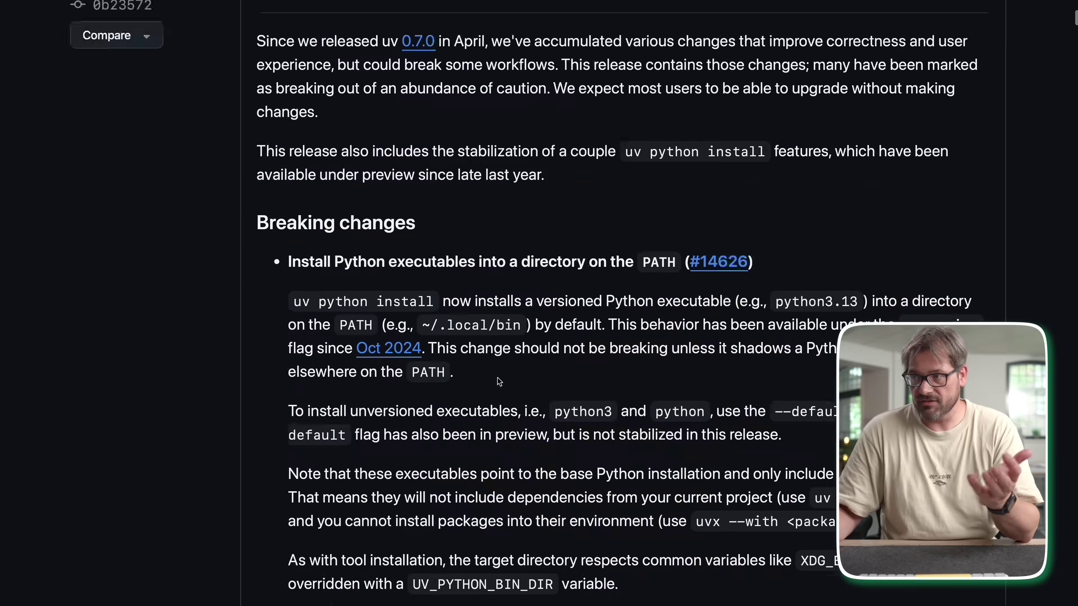
scroll(498, 380, "down", 20)
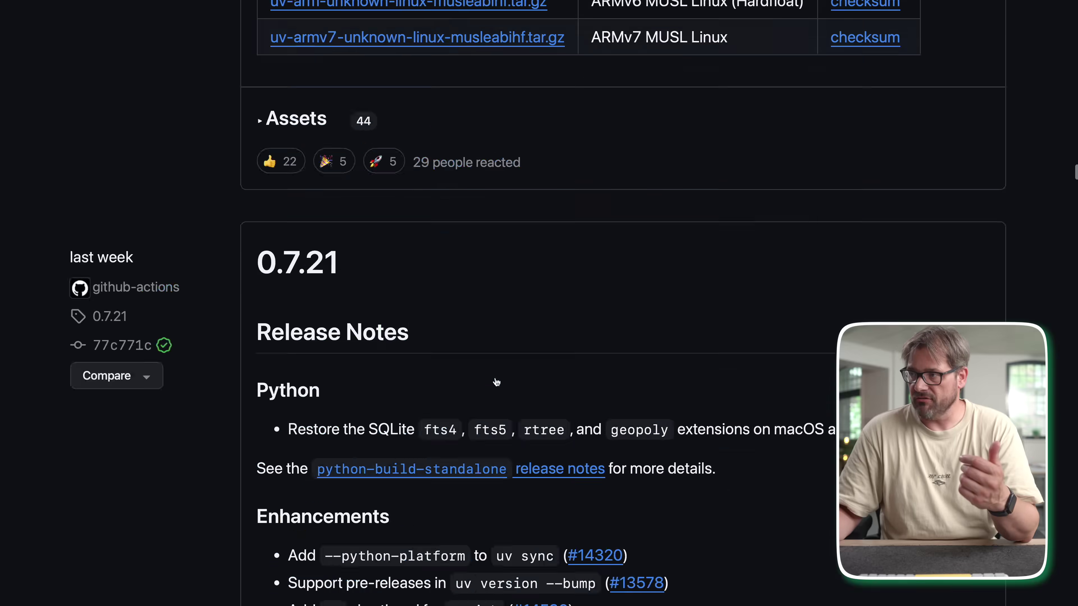
scroll(496, 382, "down", 8)
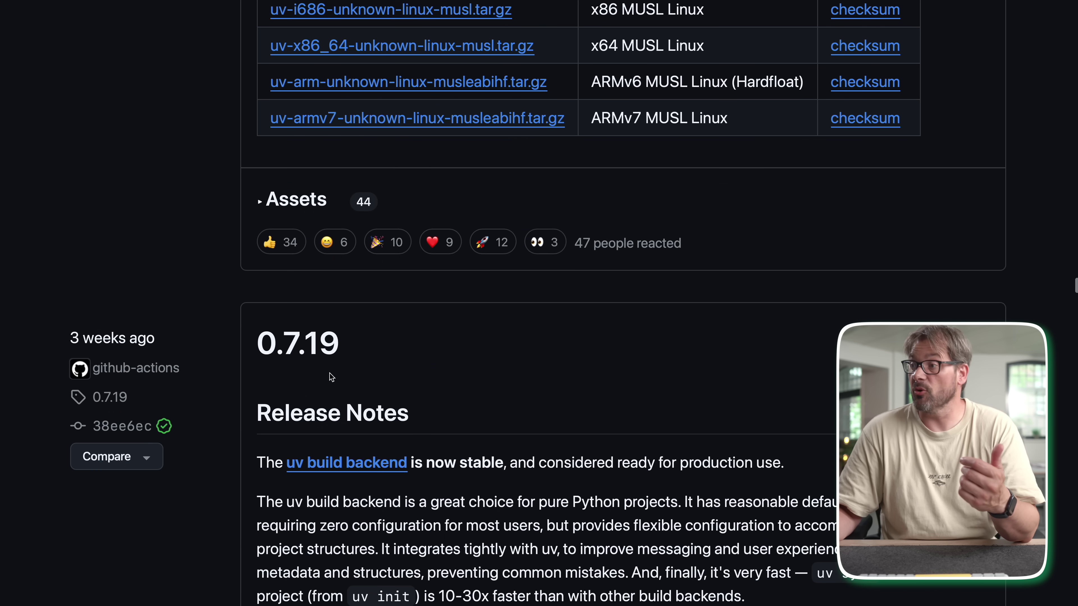
scroll(335, 376, "down", 20)
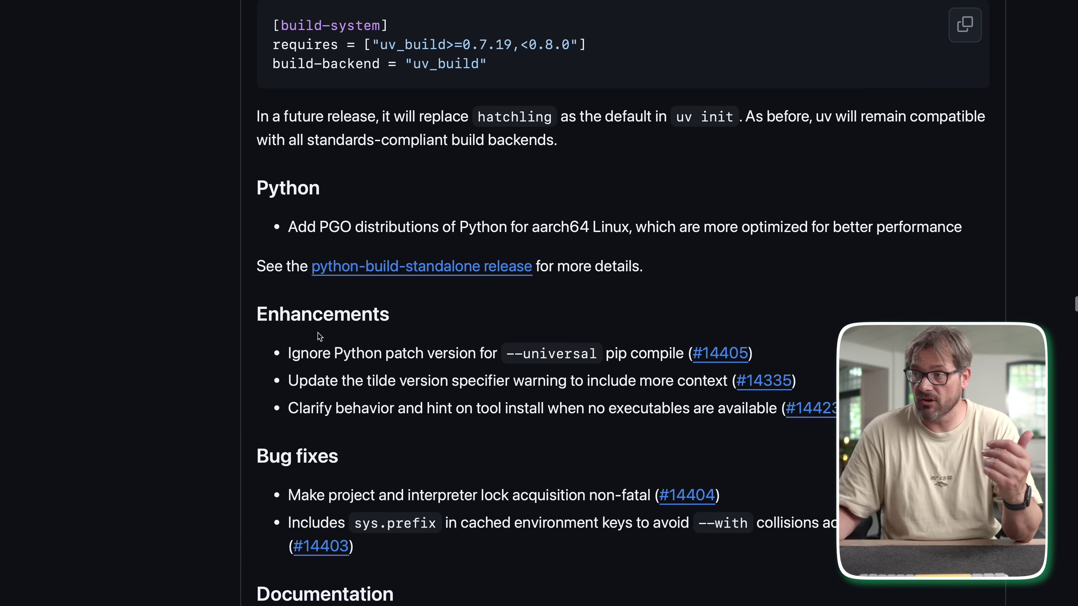
scroll(315, 326, "down", 15)
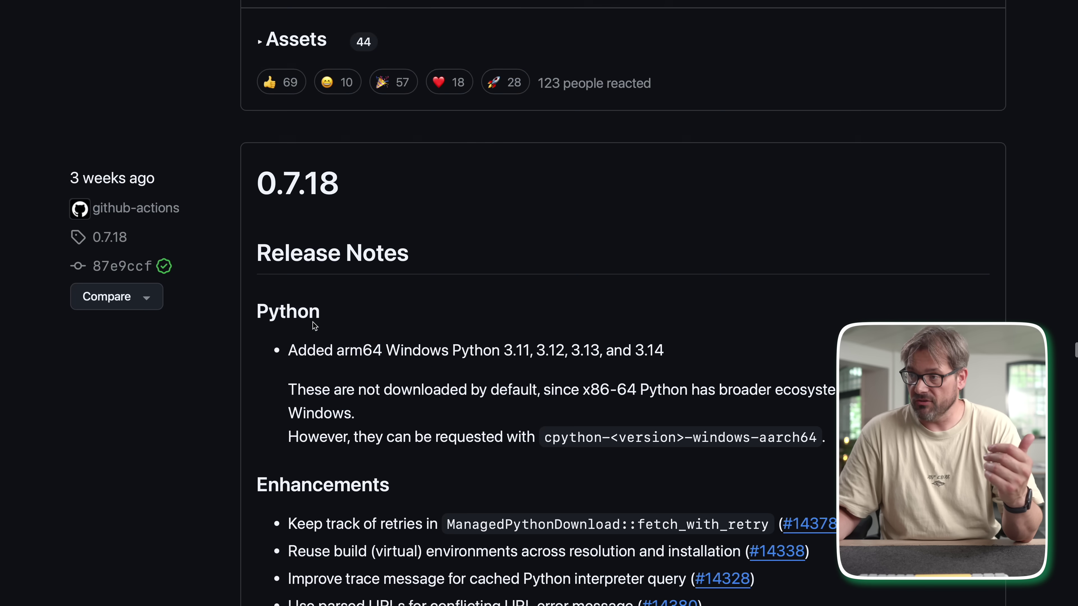
scroll(127, 211, "down", 20)
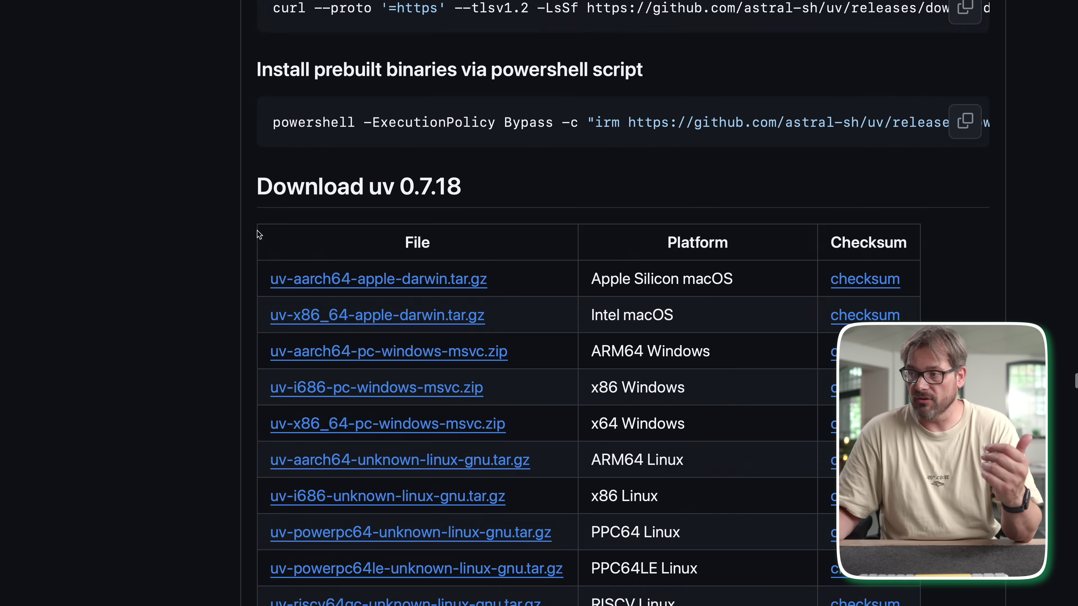
scroll(226, 264, "down", 20)
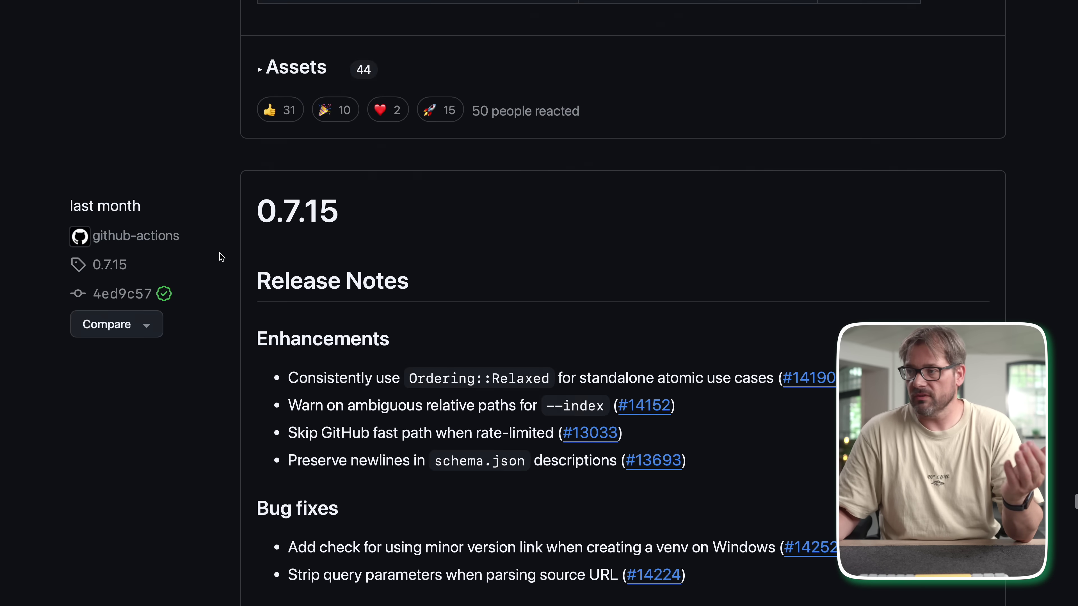
scroll(221, 257, "down", 20)
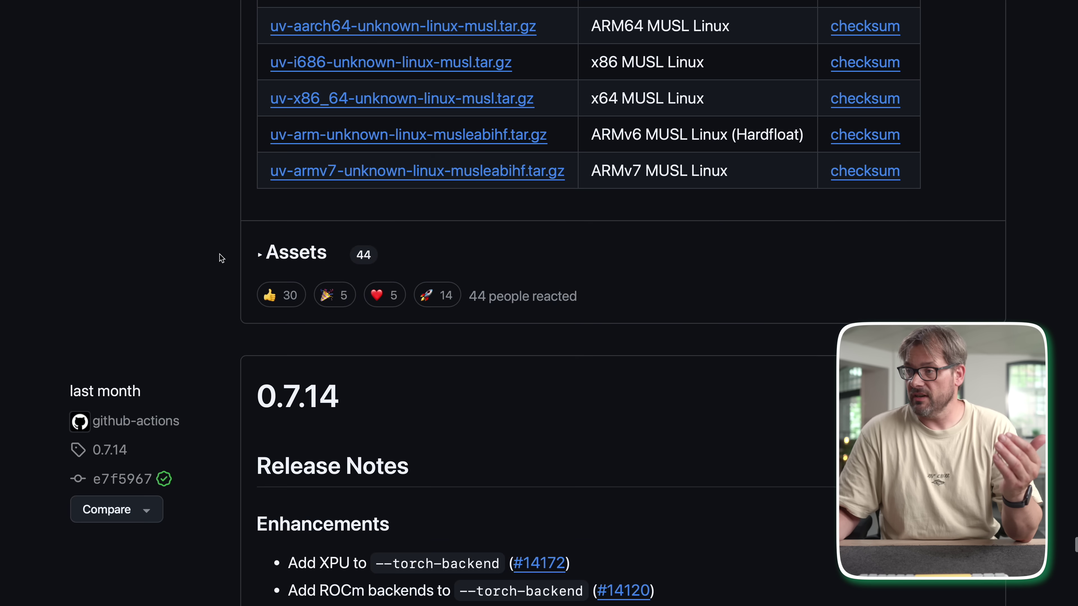
scroll(219, 258, "down", 2)
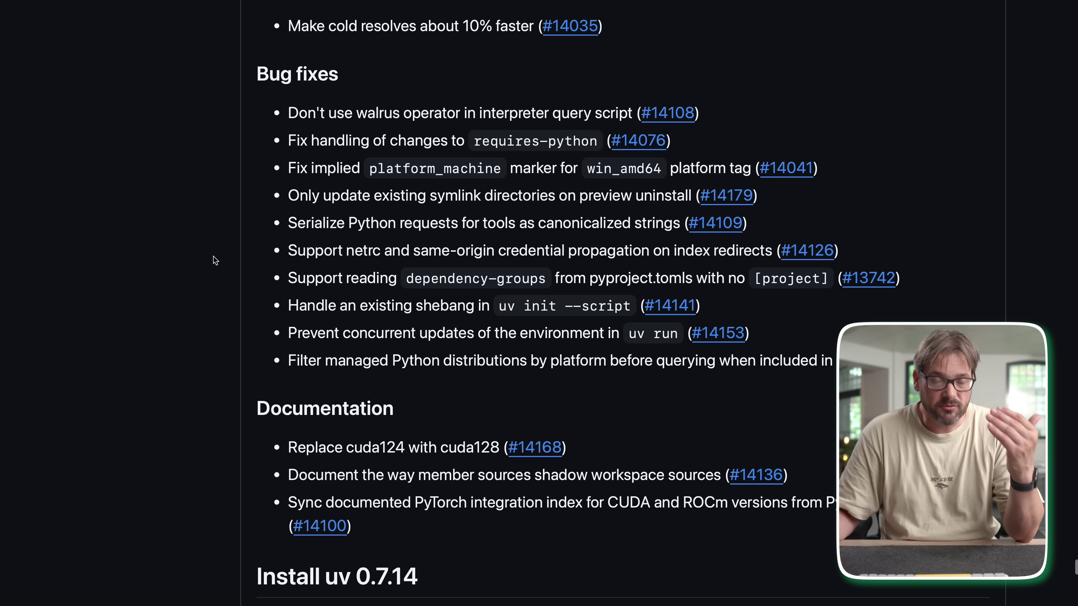
scroll(317, 238, "up", 14)
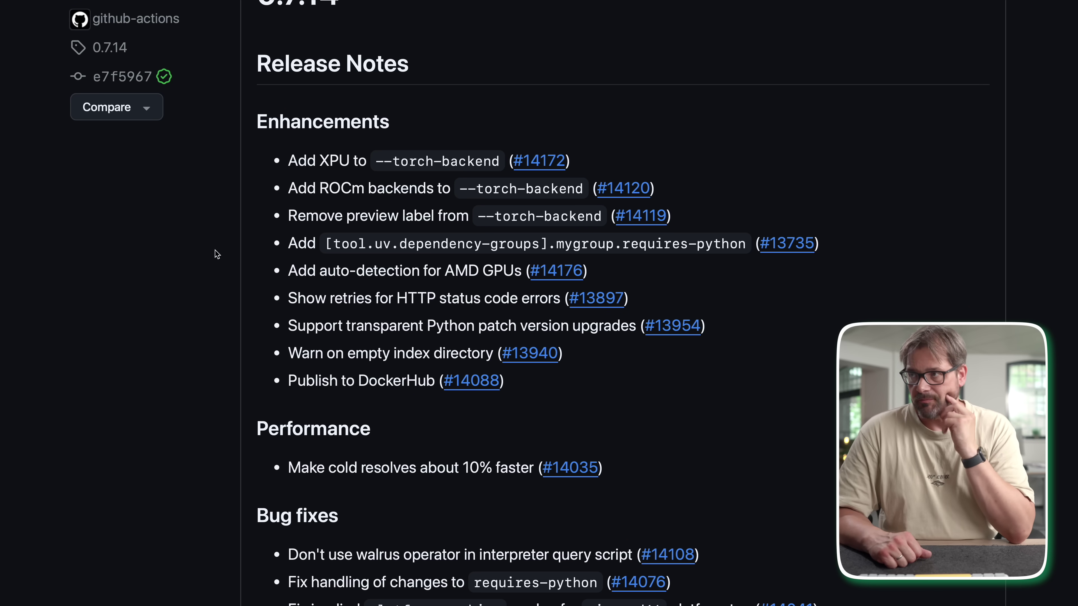
Step: Scroll back up past 0.7.15, 0.7.18 and 0.7.20, settling on the 0.7.16 release notes
scroll(277, 219, "up", 3)
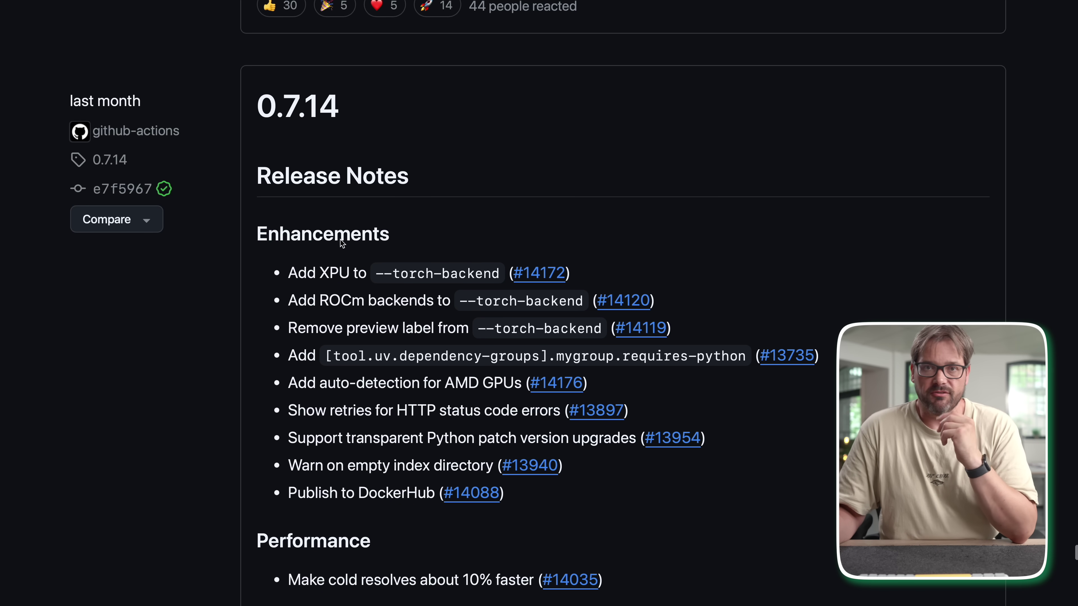
scroll(379, 250, "up", 20)
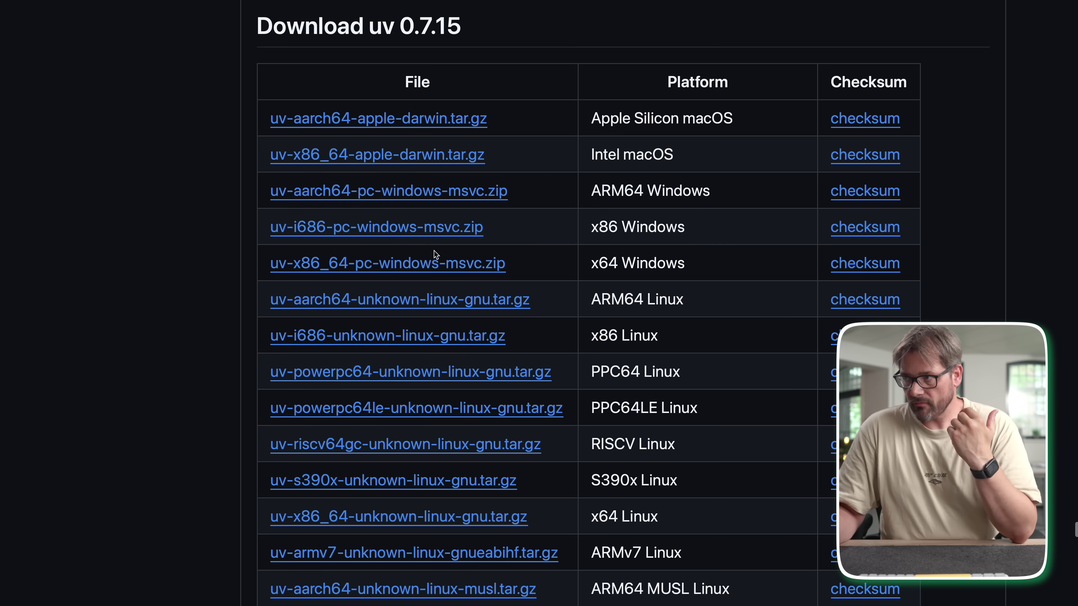
scroll(434, 253, "up", 20)
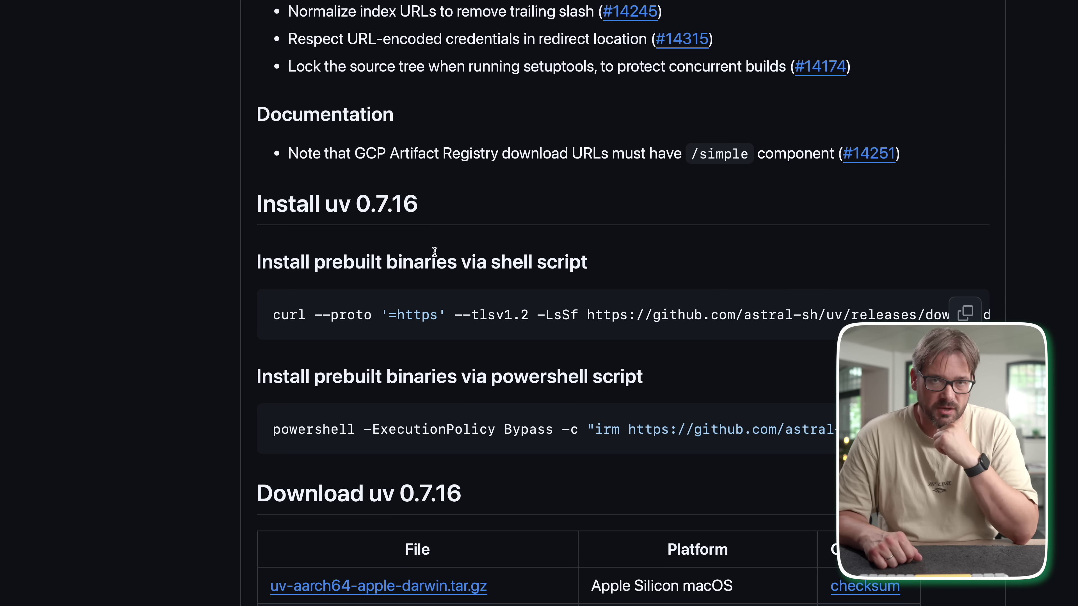
scroll(387, 342, "up", 15)
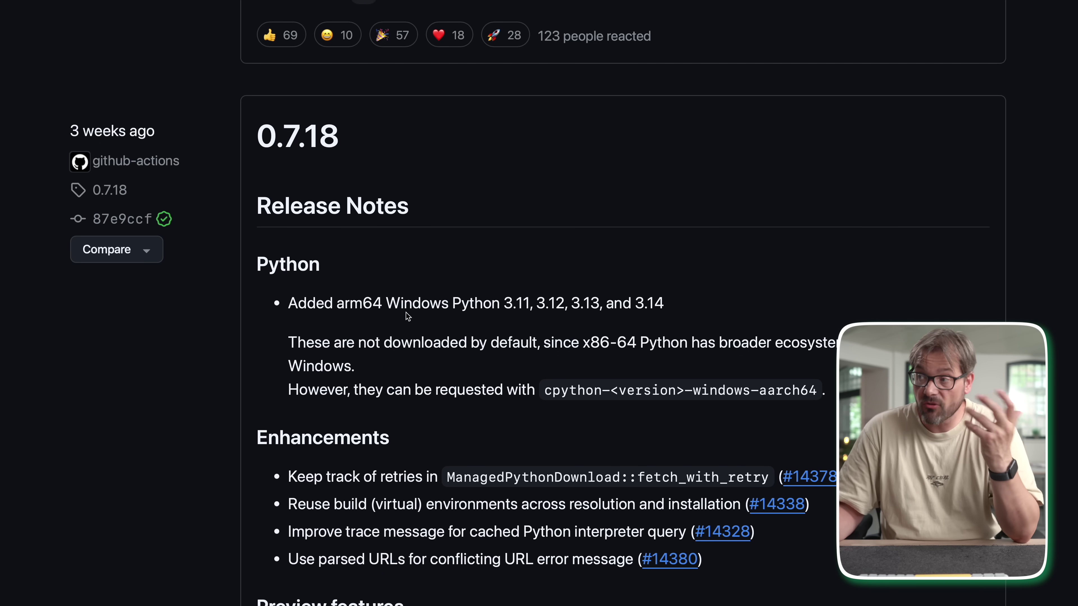
scroll(422, 344, "up", 20)
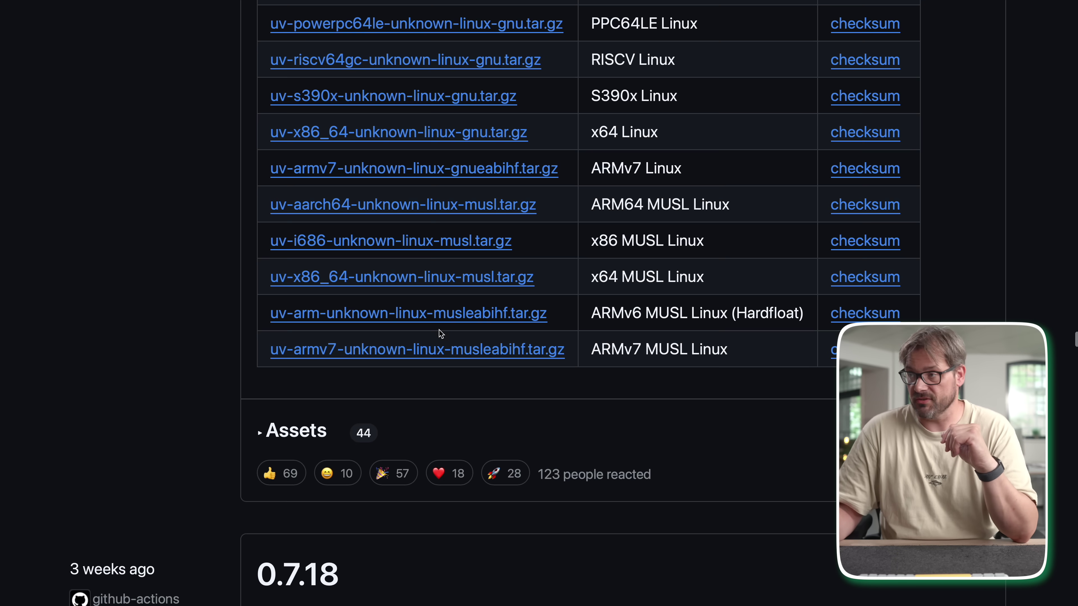
scroll(434, 328, "up", 15)
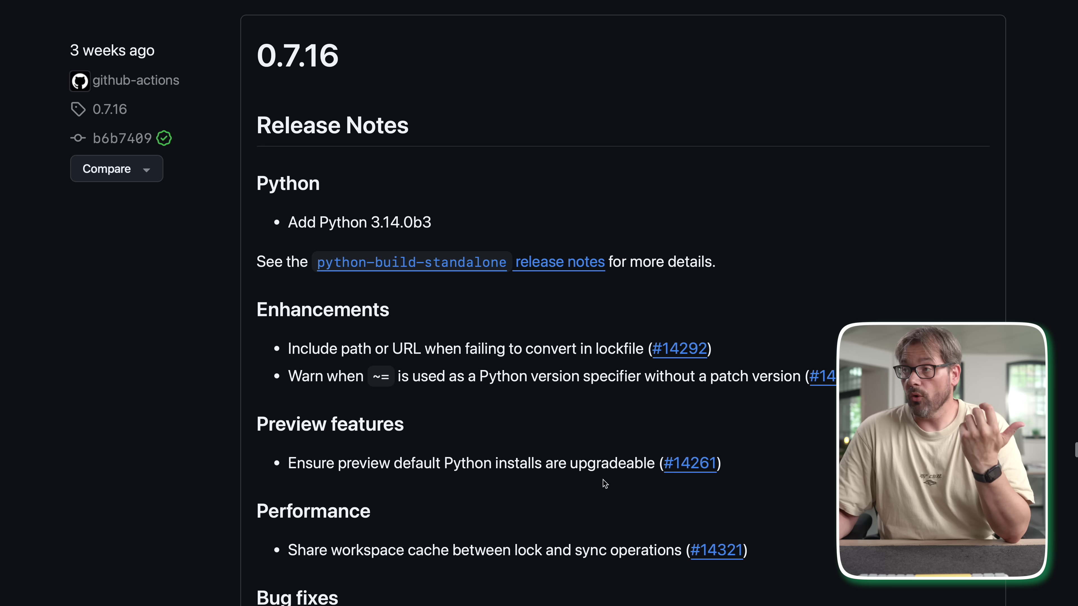
scroll(426, 518, "down", 1)
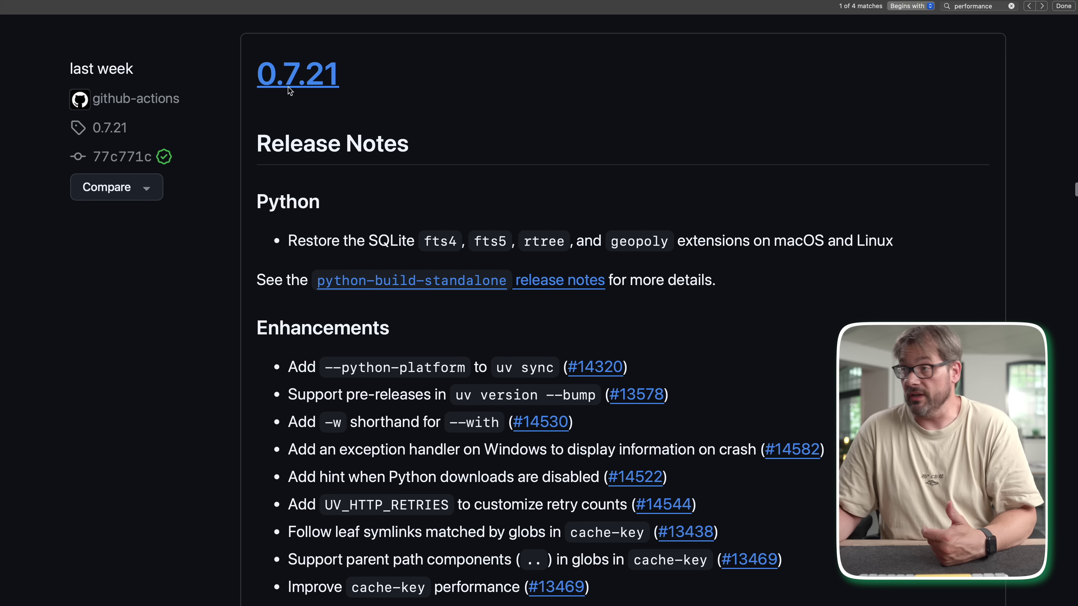
Step: Scroll down from the 0.7.21 release to the 0.7.20 release notes
scroll(378, 231, "down", 2)
scroll(361, 384, "down", 1)
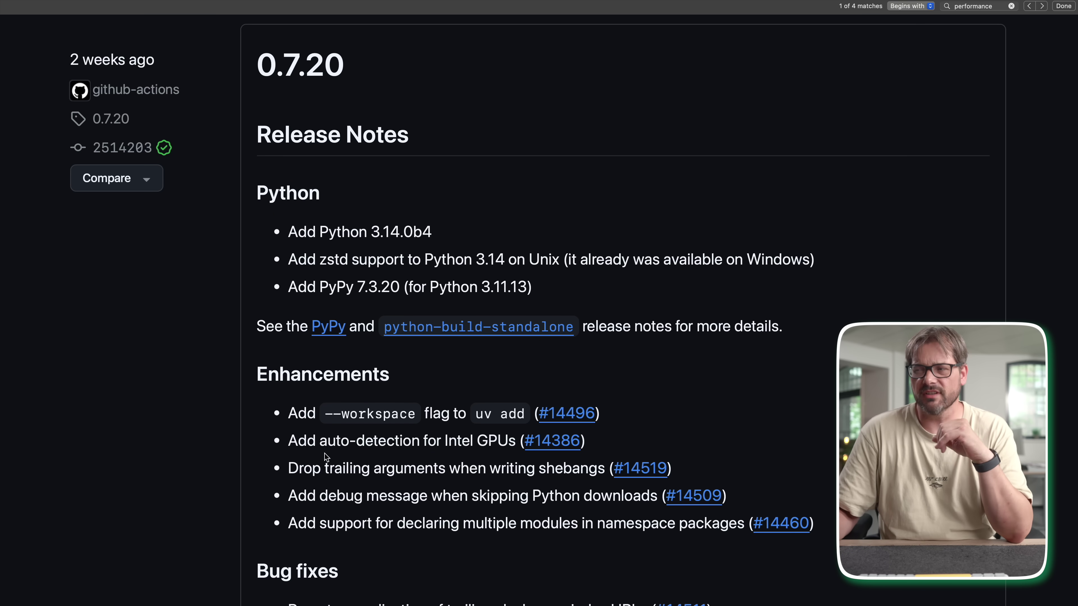
Step: Highlight the --workspace flag for uv add in the 0.7.20 enhancements, then deselect it
left_click_drag(326, 419, 417, 422)
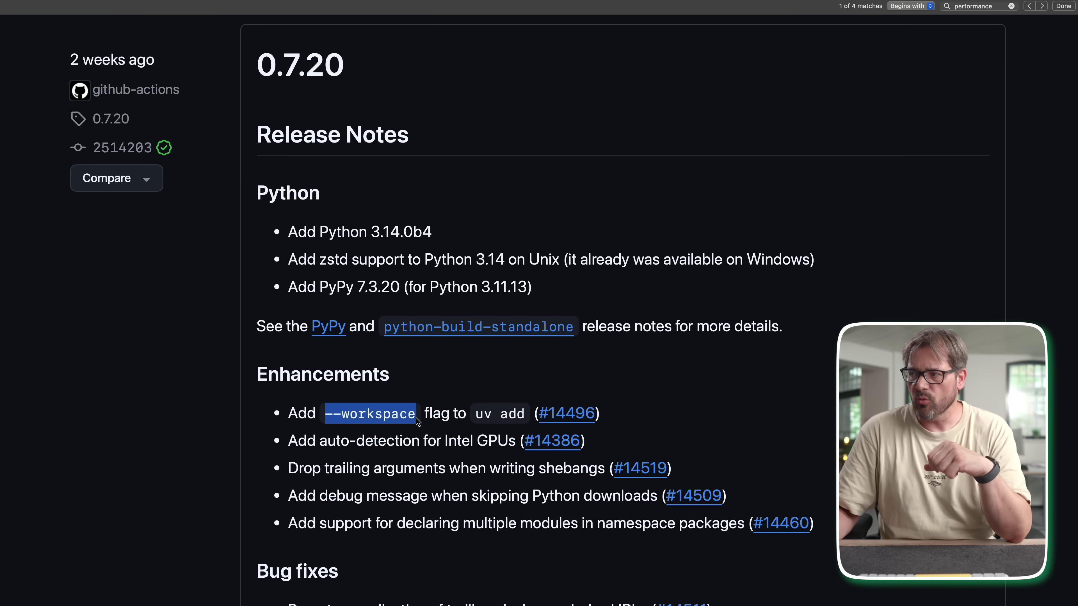
left_click(444, 422)
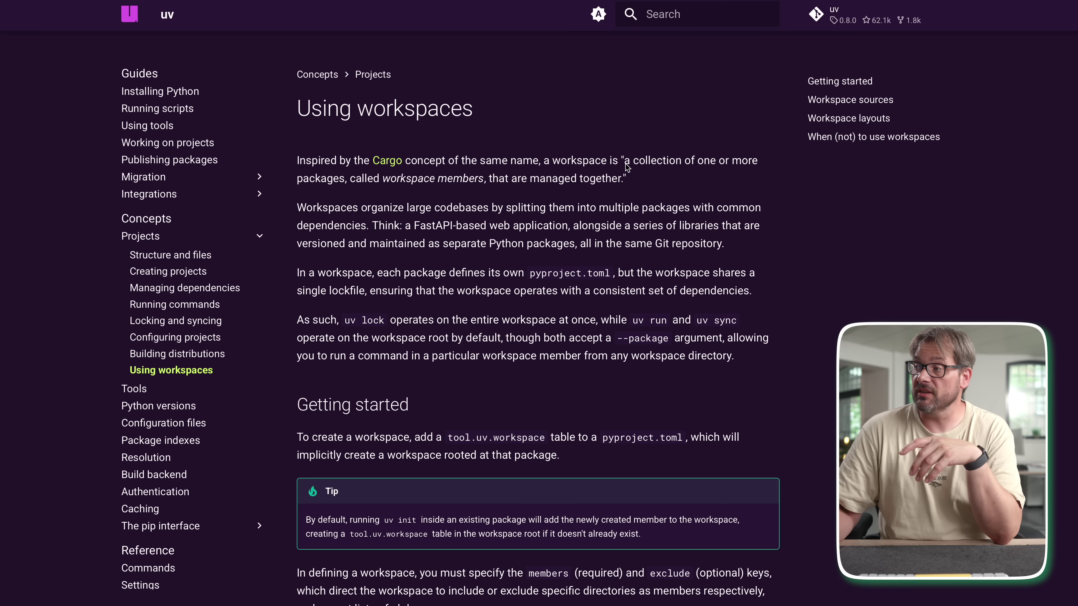
Step: Highlight the workspace definition and the pyproject.toml mention on Using workspaces, deselecting each
left_click_drag(623, 162, 608, 179)
left_click(623, 185)
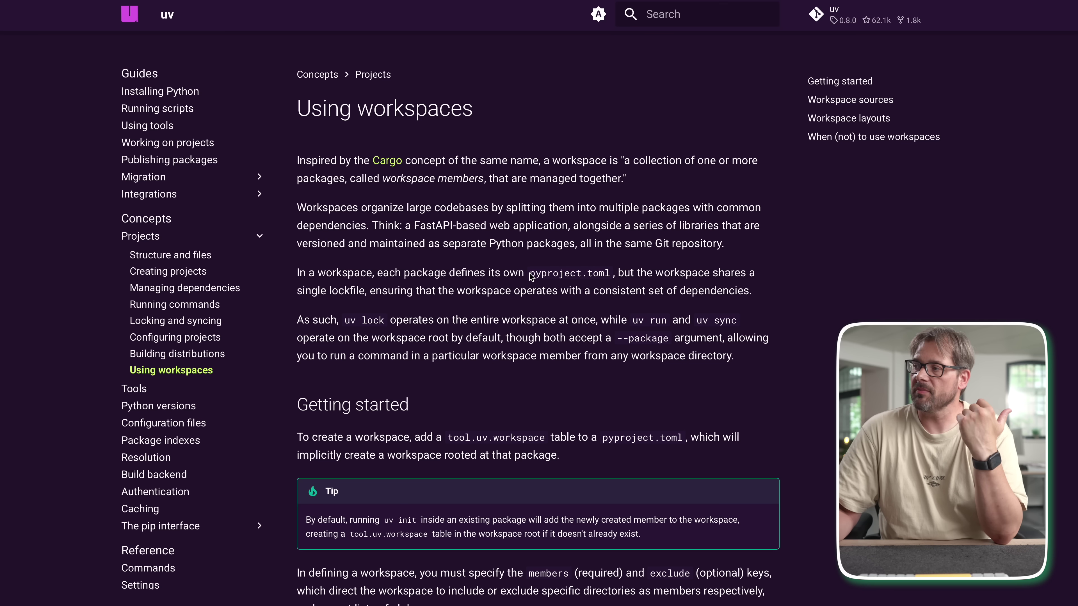
left_click_drag(531, 277, 609, 277)
left_click(595, 313)
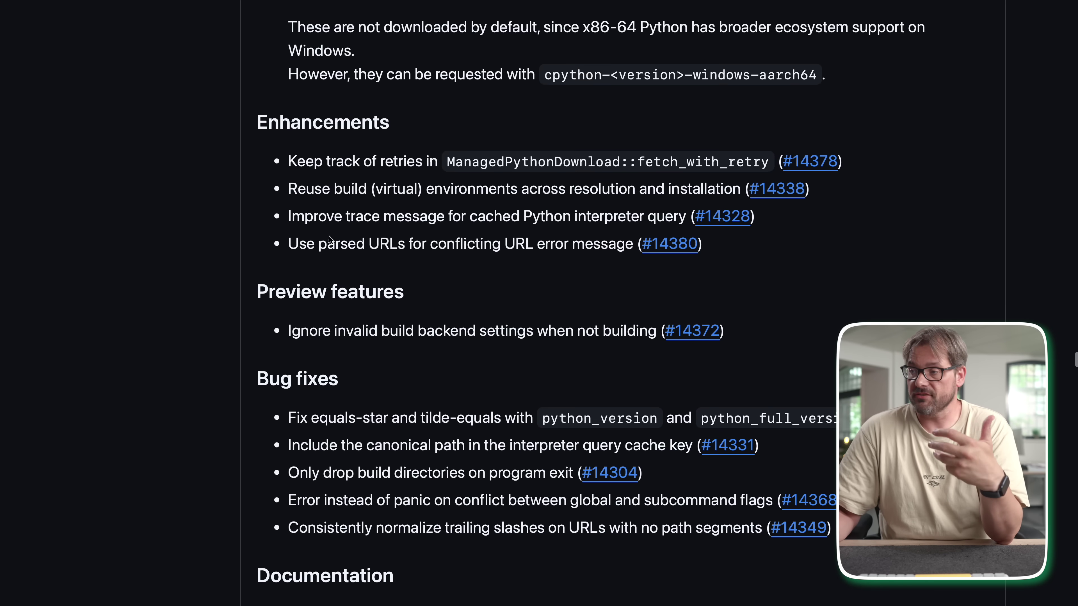
scroll(329, 239, "down", 2)
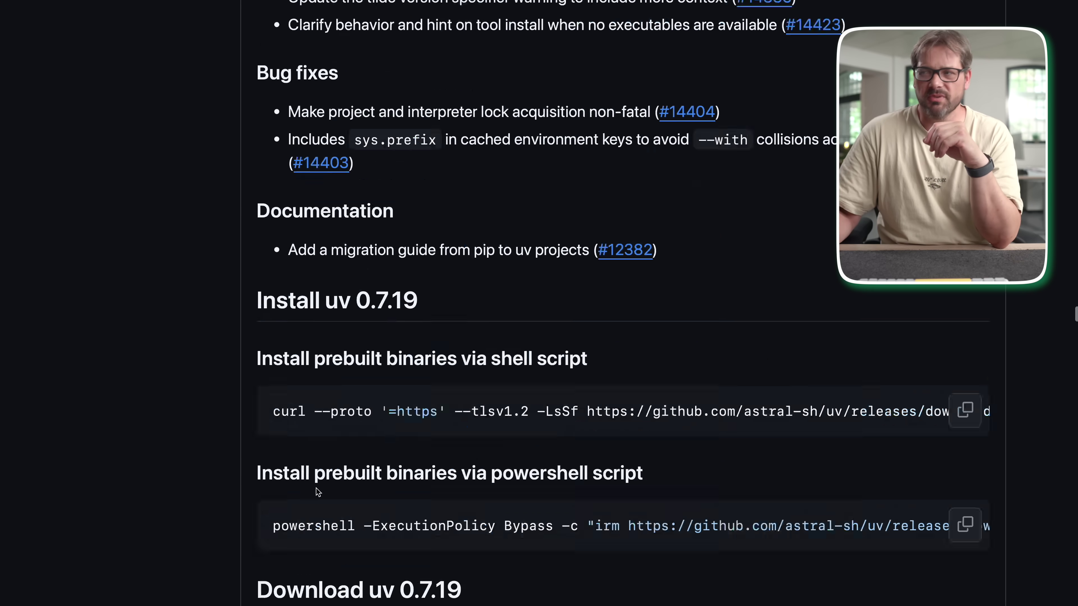
scroll(318, 492, "up", 12)
Step: Scroll up to the newer release and highlight its uv_build release note
left_click_drag(598, 398, 287, 306)
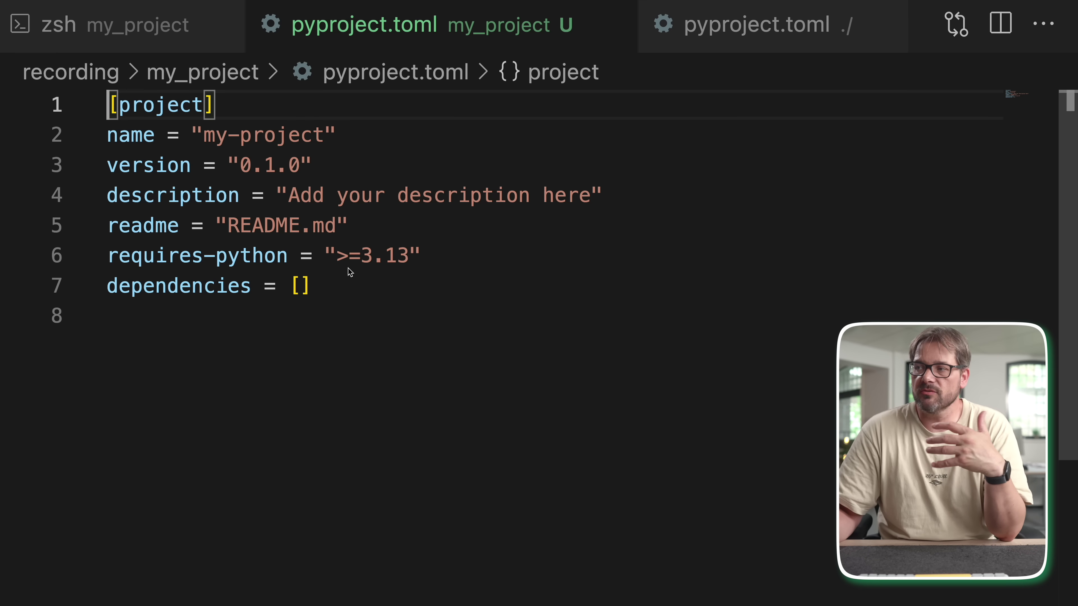
Step: Add a [build-system] table requiring uv_build>=0.8.0,<0.9.0 with build-backend "uv_build", and save
left_click(330, 294)
key("Return")
key("Return")
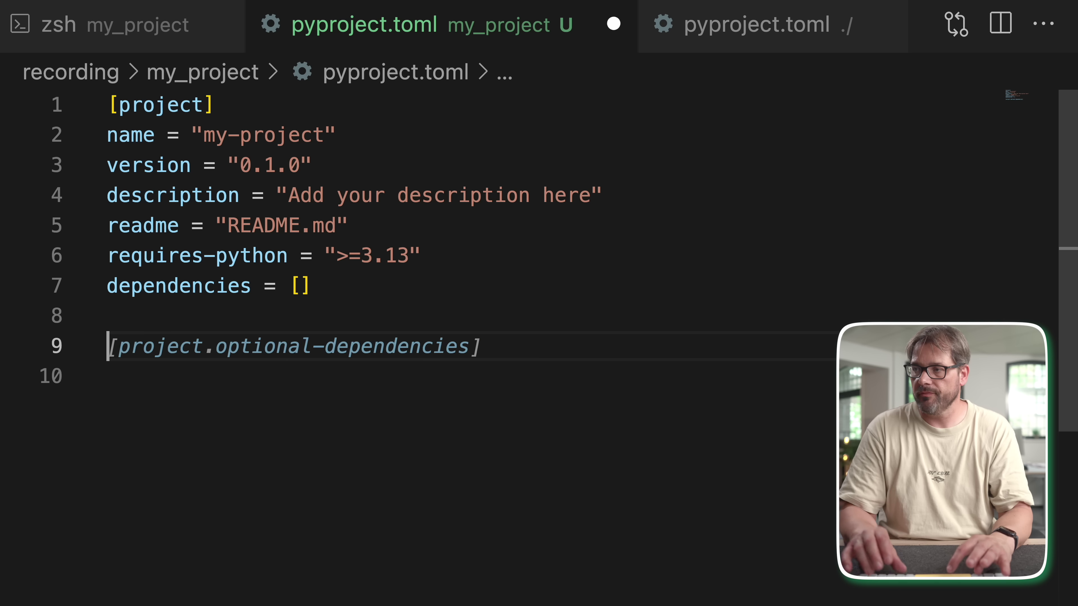
type("# [build-system] # requires = [\"uv_build>=0.8.0,<0.9.0\"] # build-backend = \"uv_build\"")
key("Tab")
left_click_drag(128, 344, 140, 378)
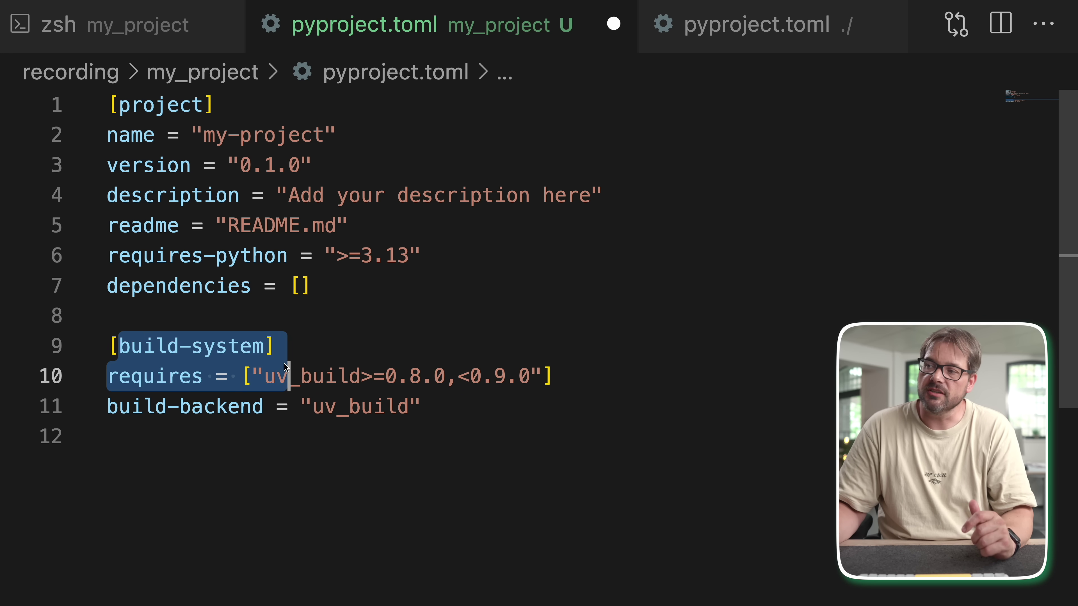
left_click(343, 348)
mouse_move(199, 108)
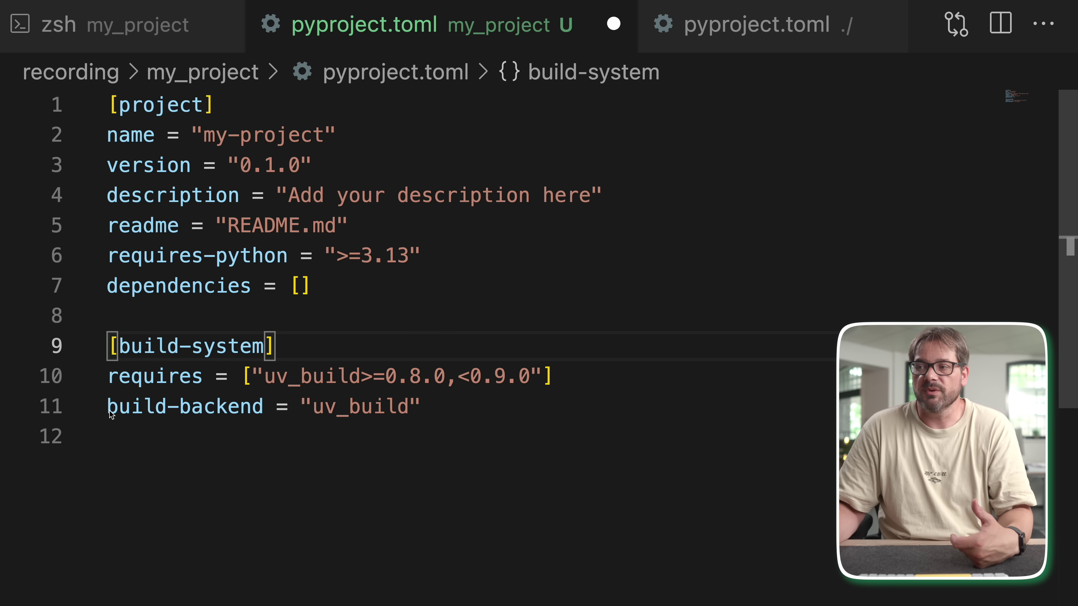
left_click_drag(110, 411, 424, 409)
left_click(447, 418)
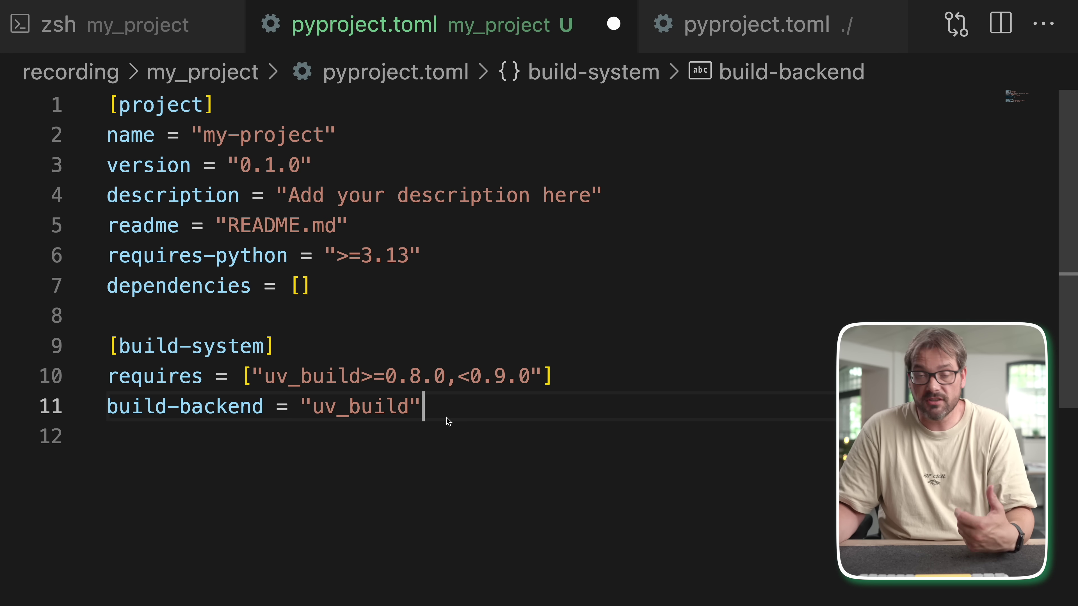
key("super+s")
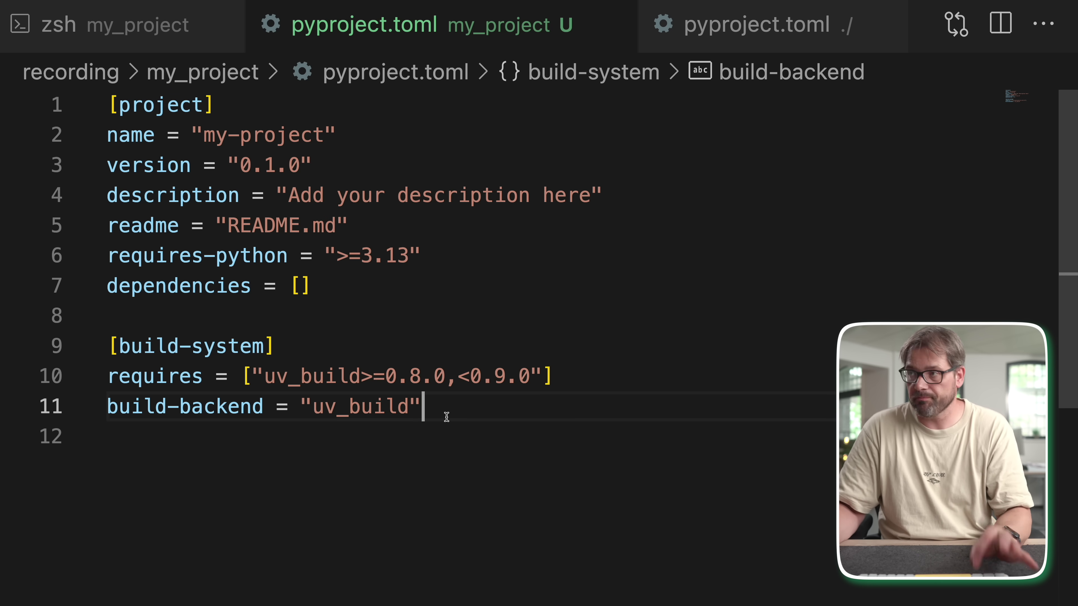